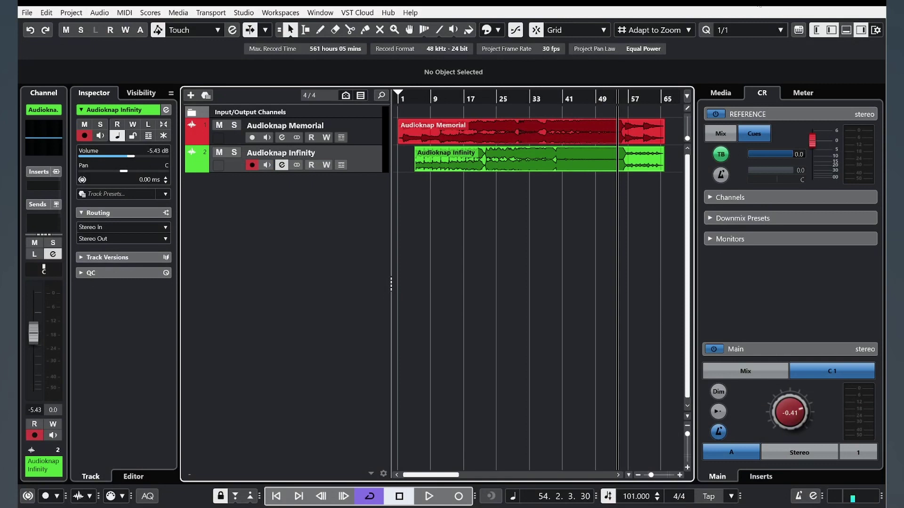
left_click(376, 140)
left_click(372, 164)
left_click(375, 138)
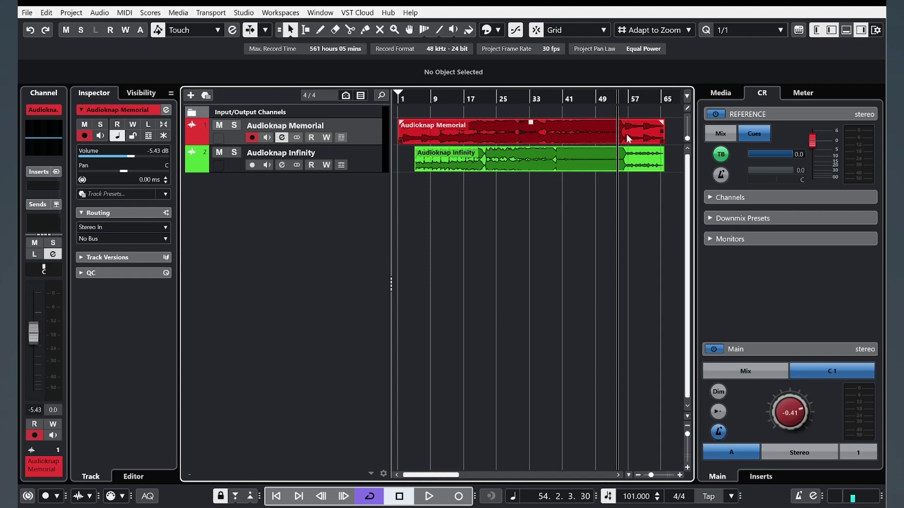
left_click(596, 135)
left_click(570, 162)
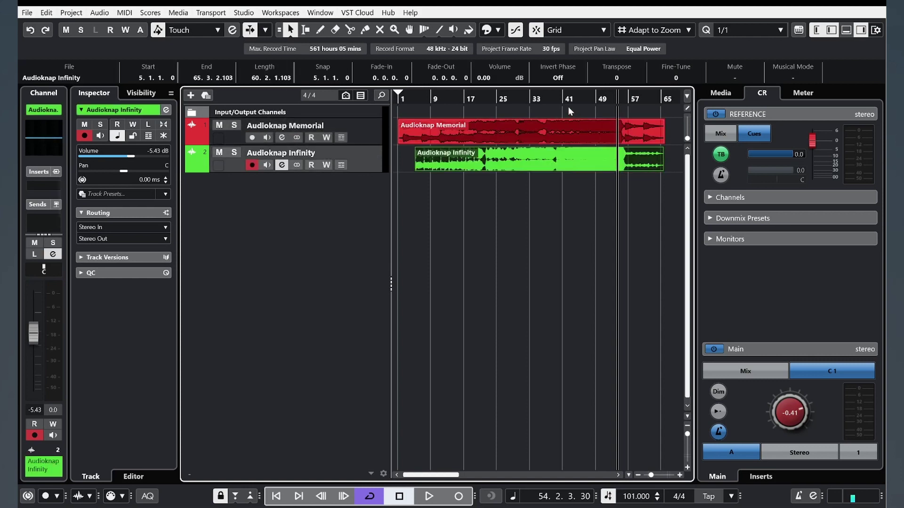
Set the cycle range from bar 41 to about bar 55 and place the playhead at bar 41.
left_click_drag(565, 96, 620, 95)
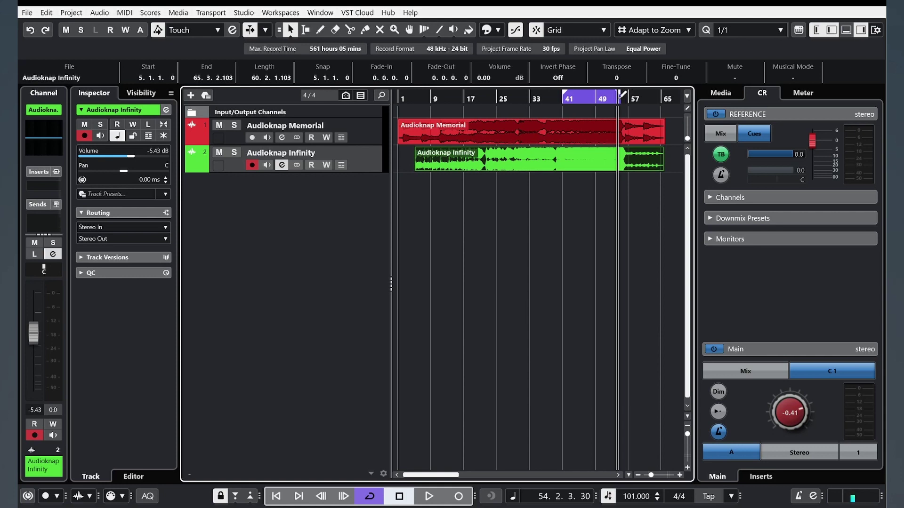
left_click(566, 99)
left_click(489, 257)
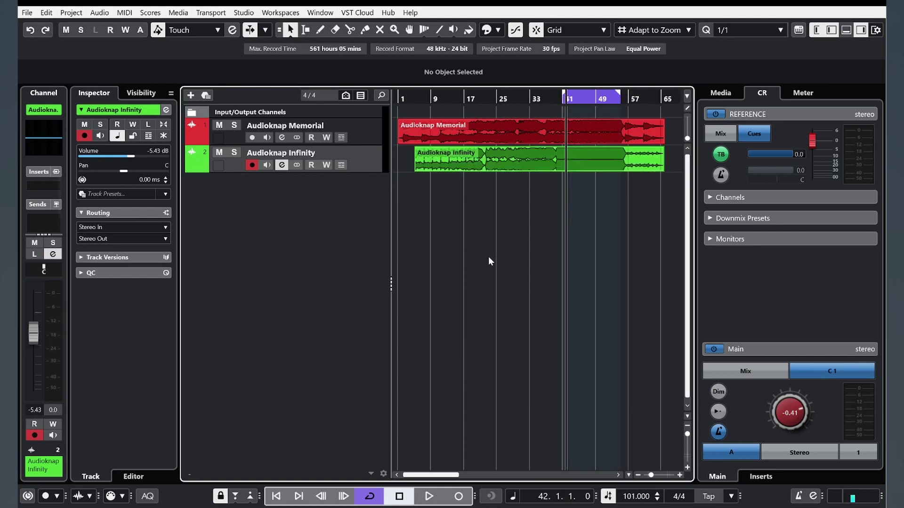
left_click_drag(567, 101, 553, 98)
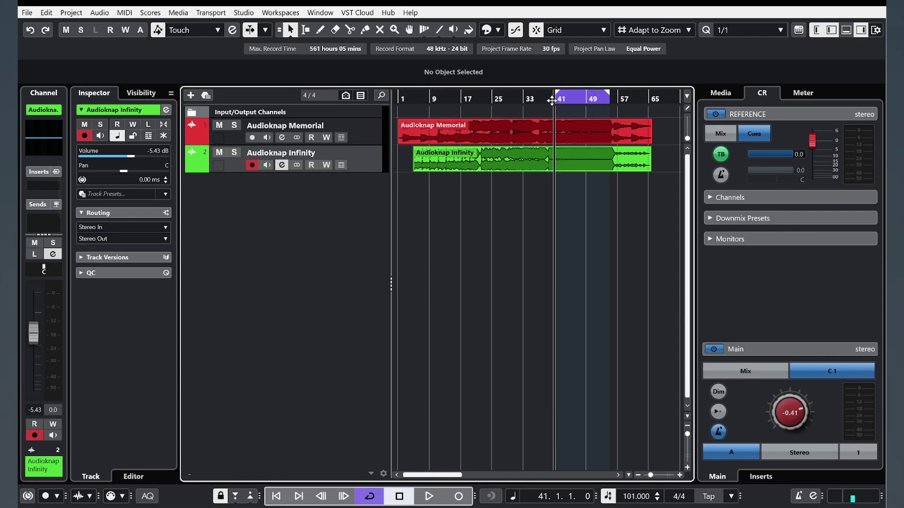
Play the cycle range and switch the Control Room source back and forth between Mix and cue C 1 to compare the tracks.
key("space")
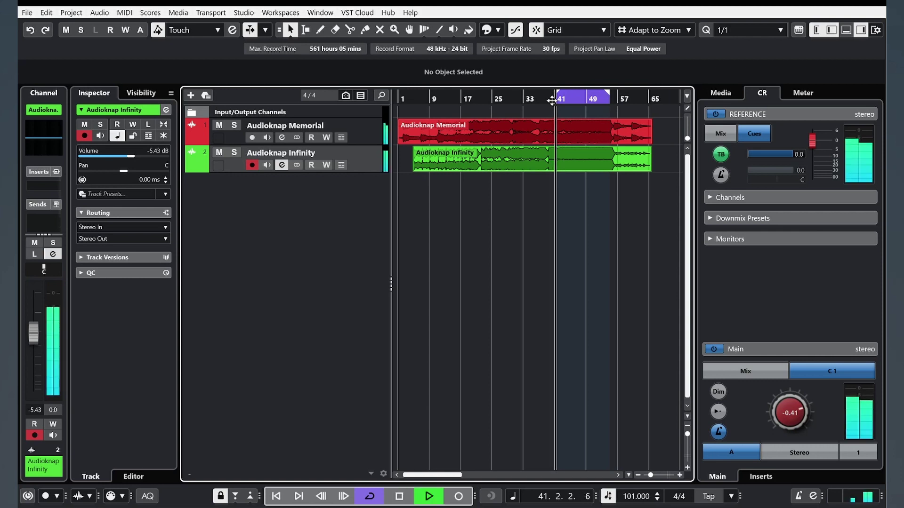
key("1")
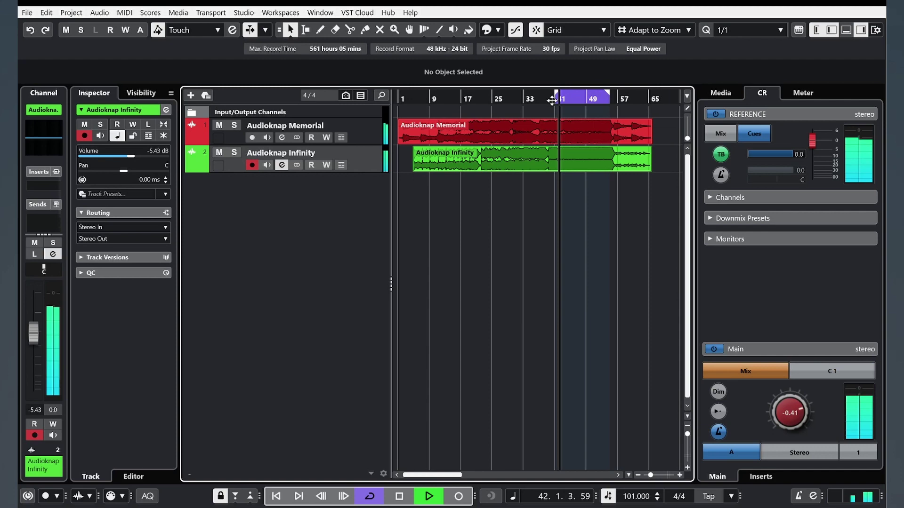
key("1")
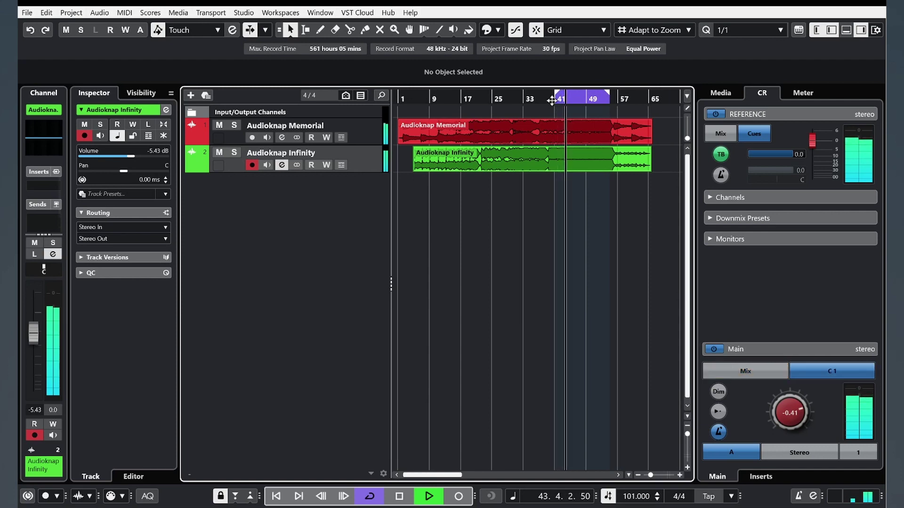
key("1")
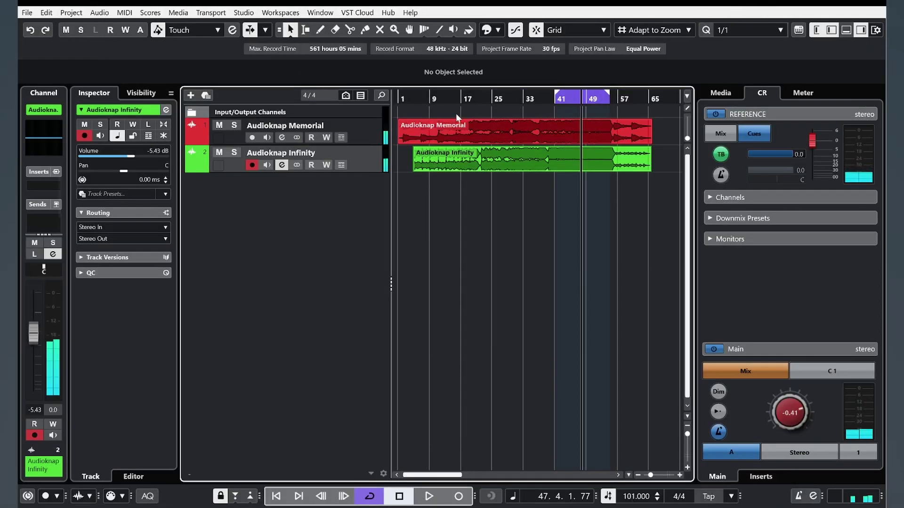
Open the Audio Connections, check how the Stereo Out bus is assigned under Outputs, and return to the Control Room setup.
left_click(243, 13)
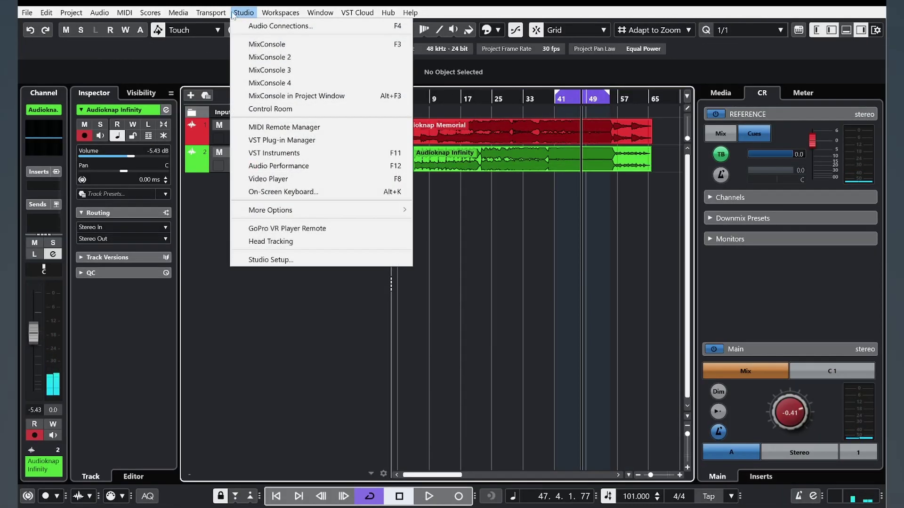
left_click(263, 26)
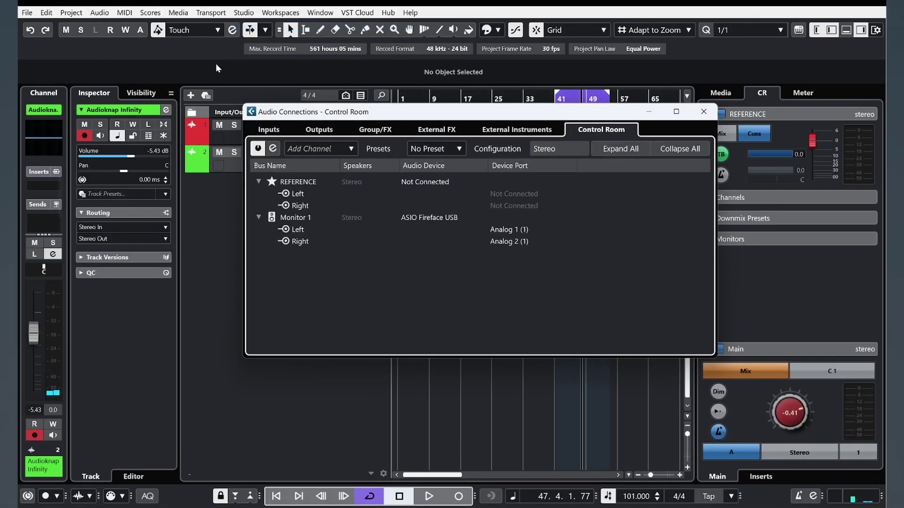
left_click(322, 134)
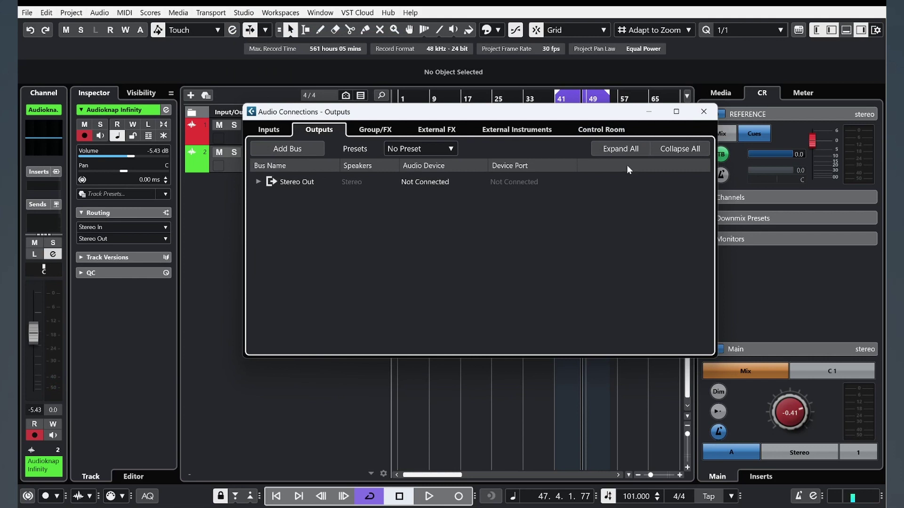
left_click(601, 130)
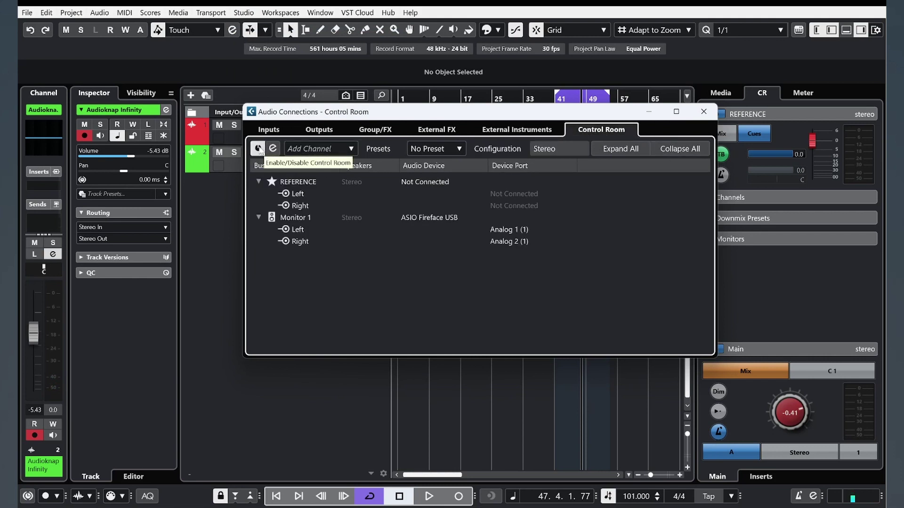
Remove the Monitor 1 and REFERENCE channels from the Control Room connections.
right_click(280, 193)
left_click(325, 293)
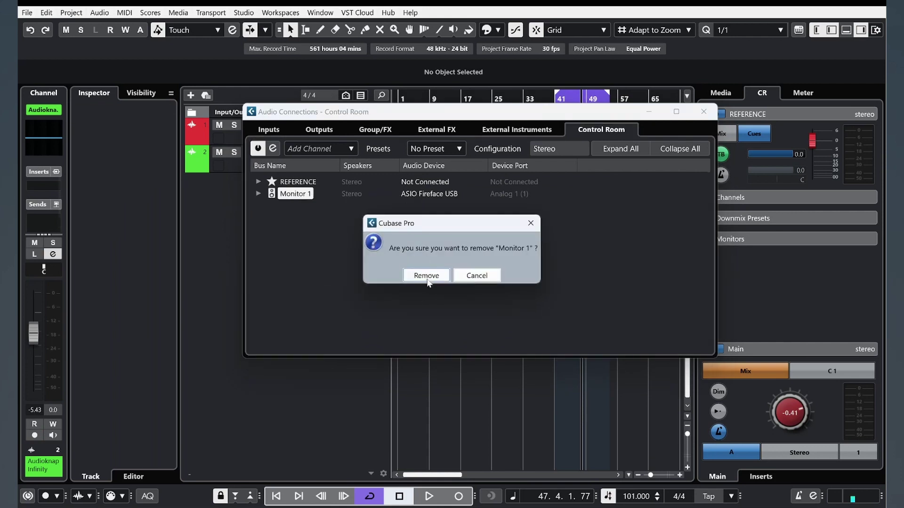
left_click(426, 276)
right_click(292, 183)
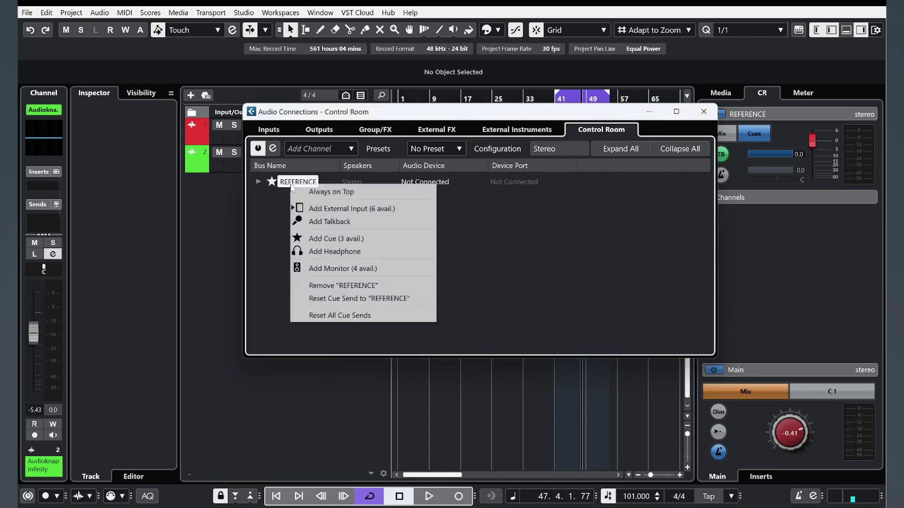
left_click(341, 285)
left_click(426, 276)
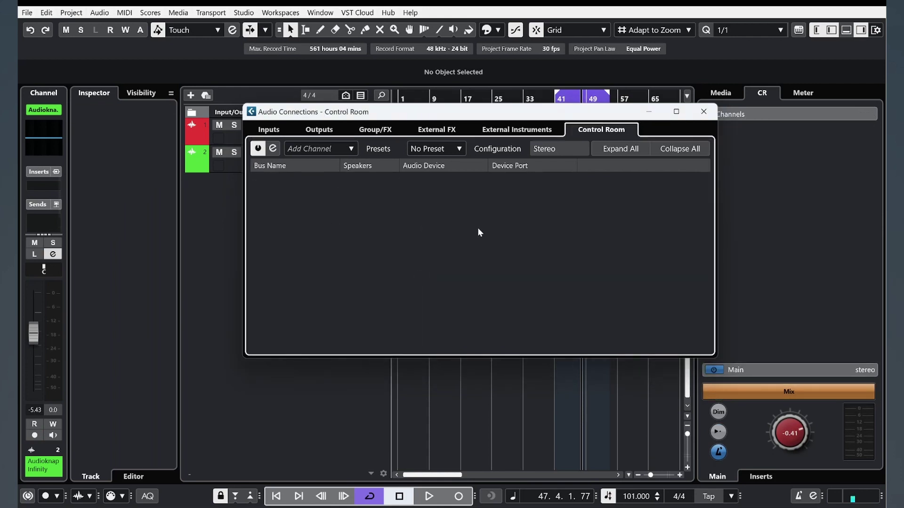
Add a stereo monitor channel named Monitor 1 to the Control Room and assign it to the ASIO Fireface USB device.
right_click(275, 204)
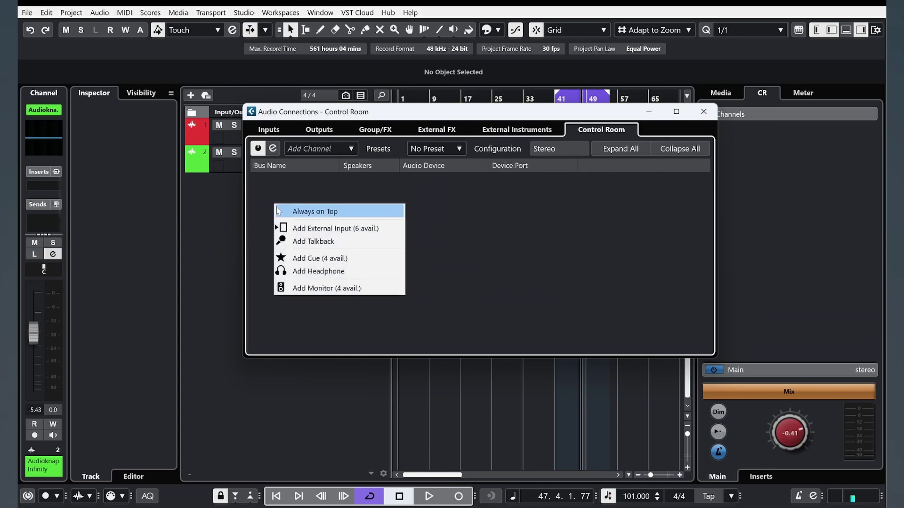
left_click(313, 288)
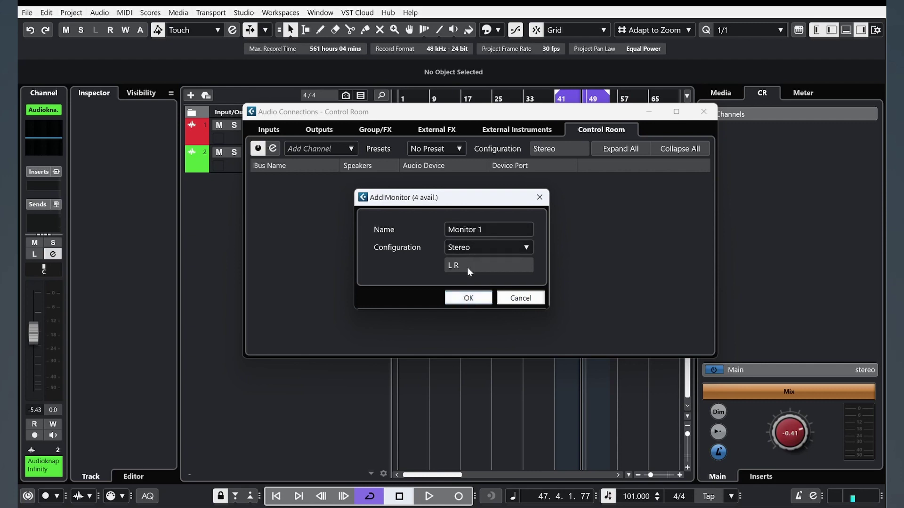
left_click(462, 298)
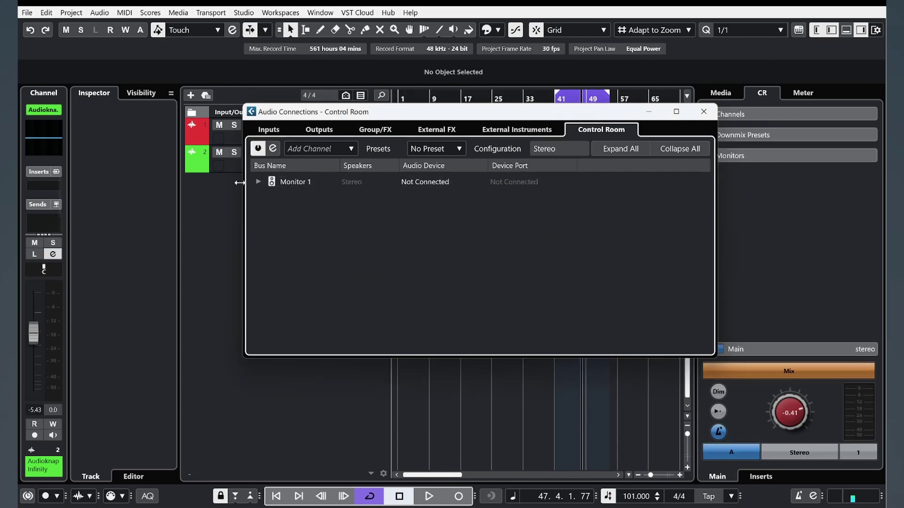
left_click(259, 182)
left_click(401, 181)
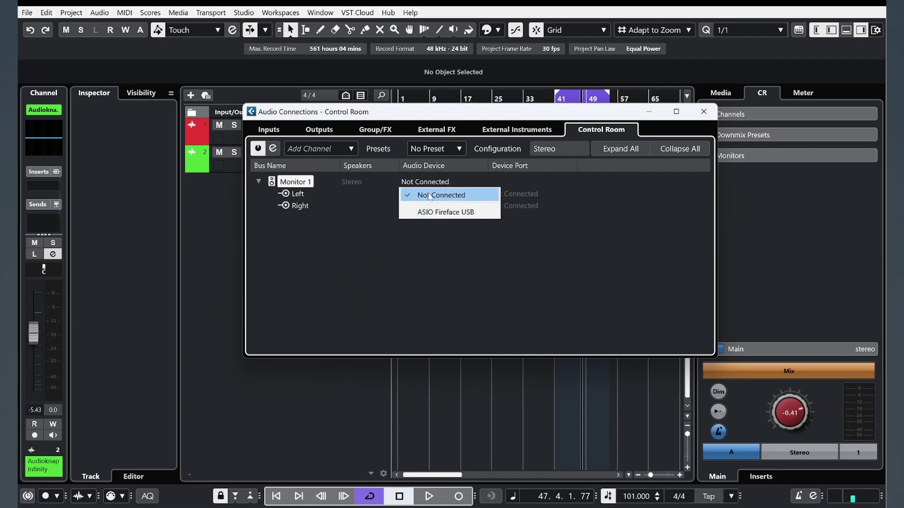
left_click(460, 213)
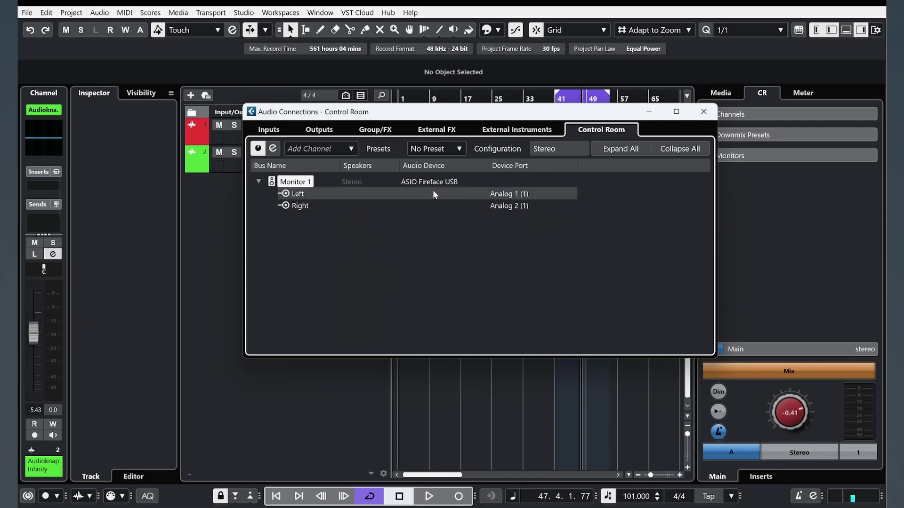
Add a stereo cue channel to the Control Room and rename it Reference.
right_click(295, 238)
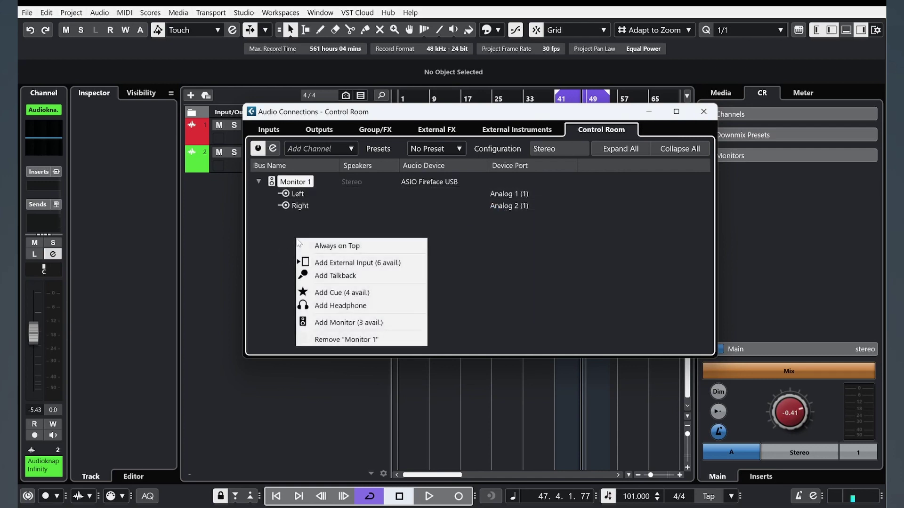
left_click(333, 294)
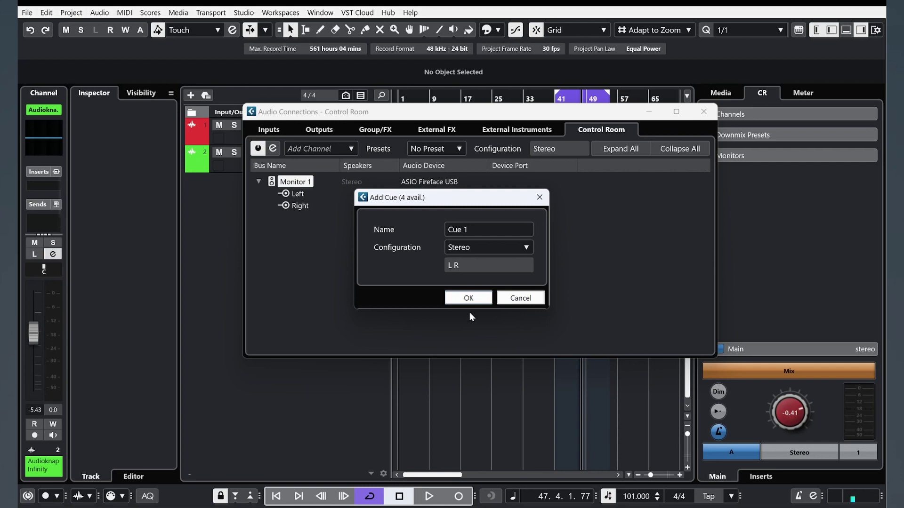
left_click(457, 296)
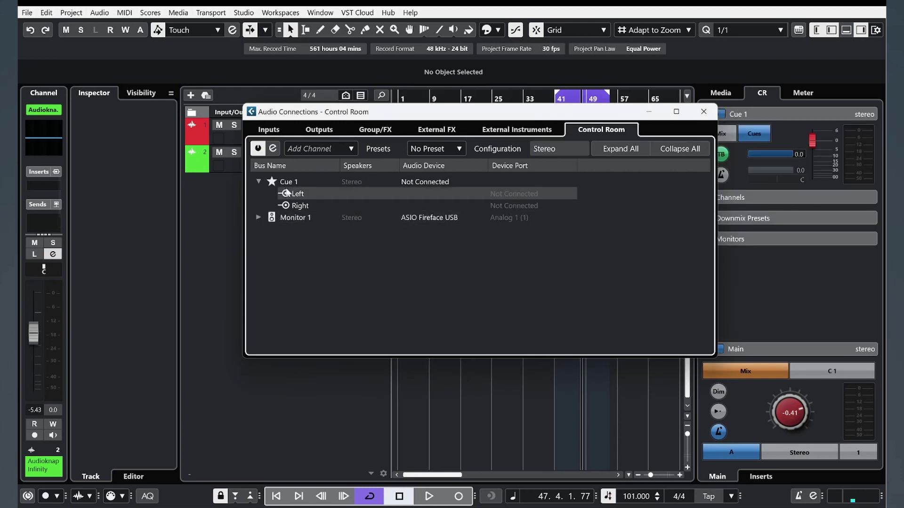
left_click(259, 217)
double_click(288, 182)
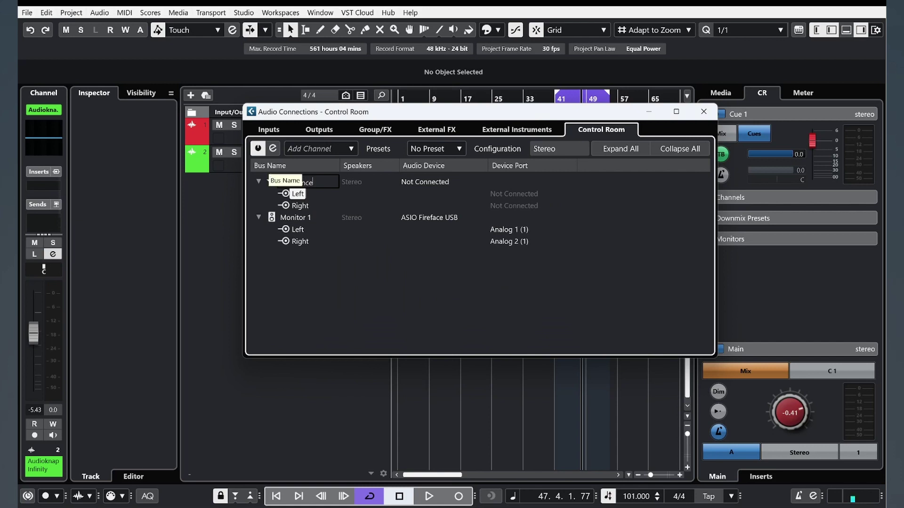
key("Return")
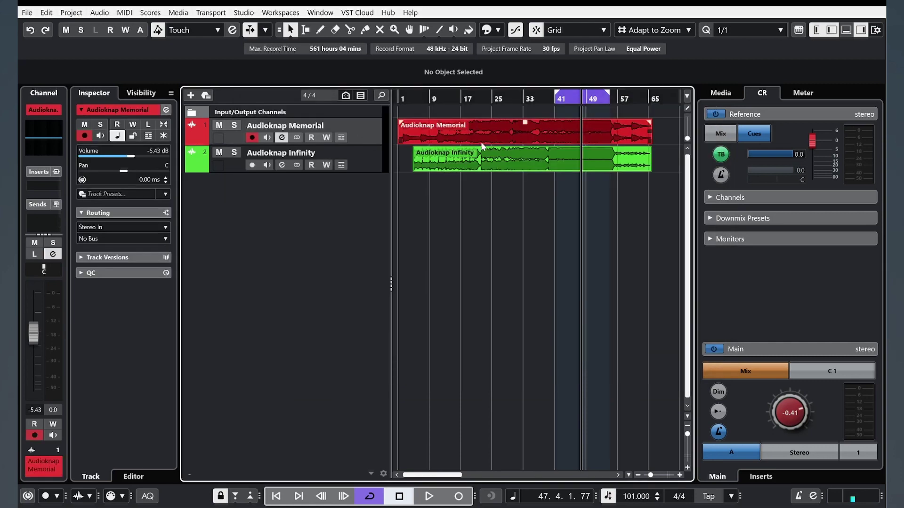
Rename the Audioknap Memorial track as "referecnce".
left_click(541, 130)
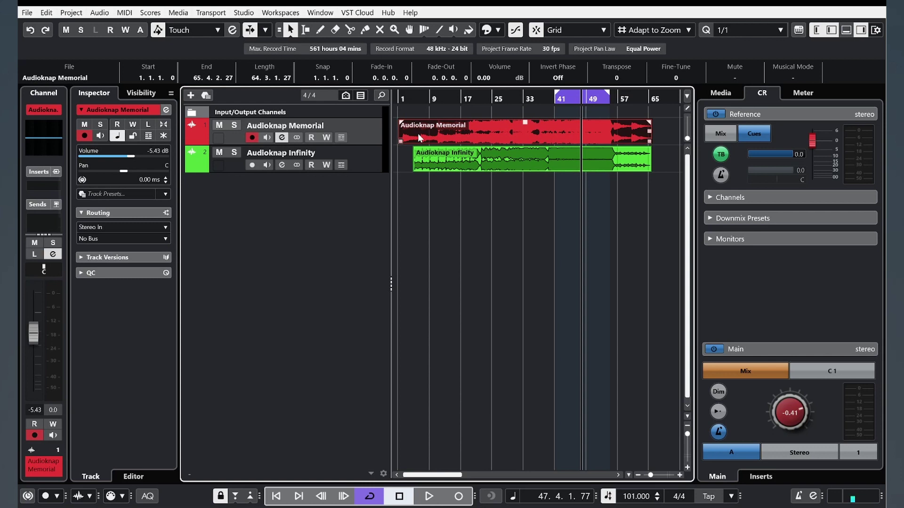
double_click(349, 129)
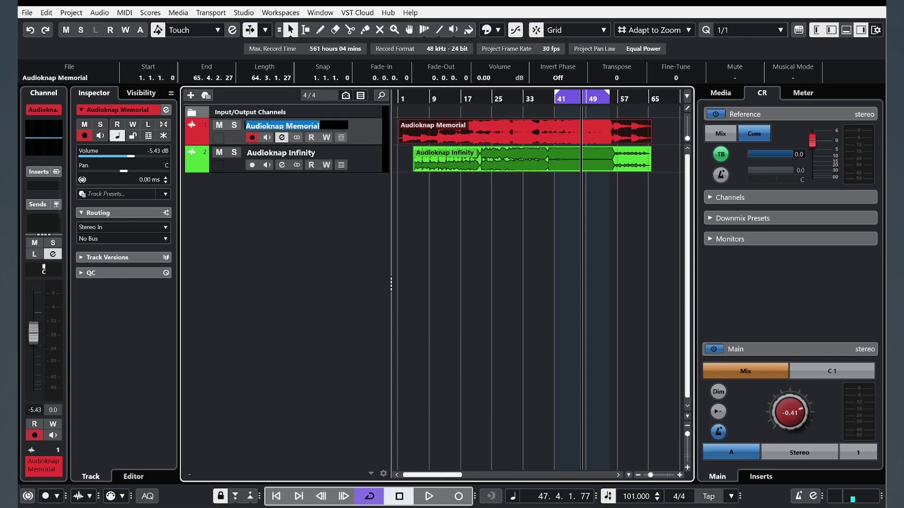
type("refer")
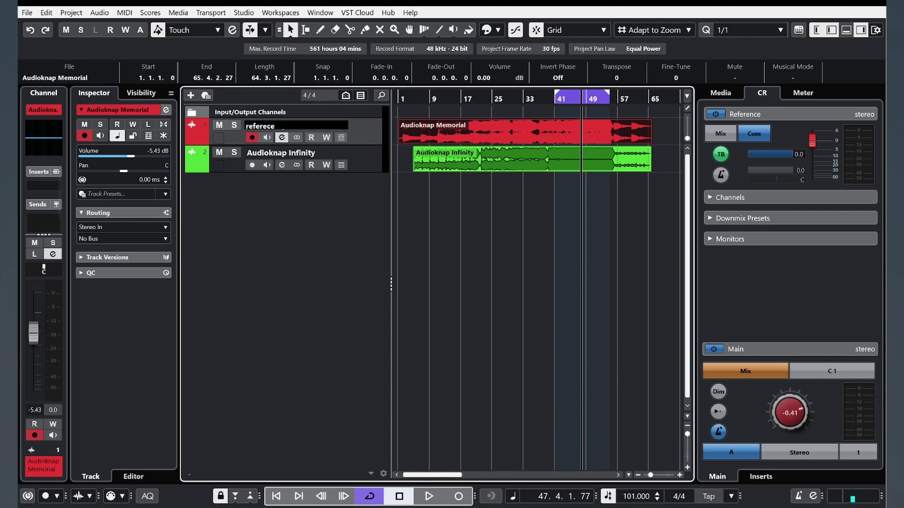
type("ecnce")
key("Return")
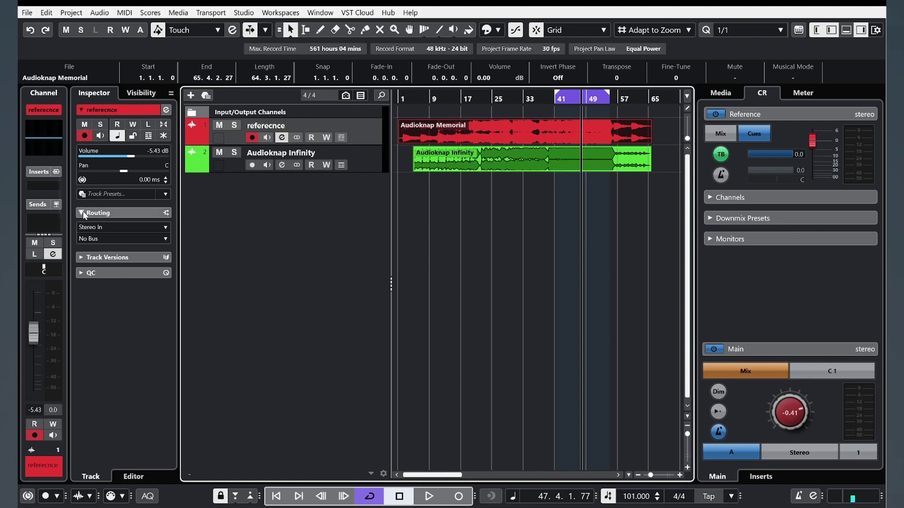
Set the first track's output routing to No Bus and open its channel settings with the Cue Sends shown.
left_click(91, 240)
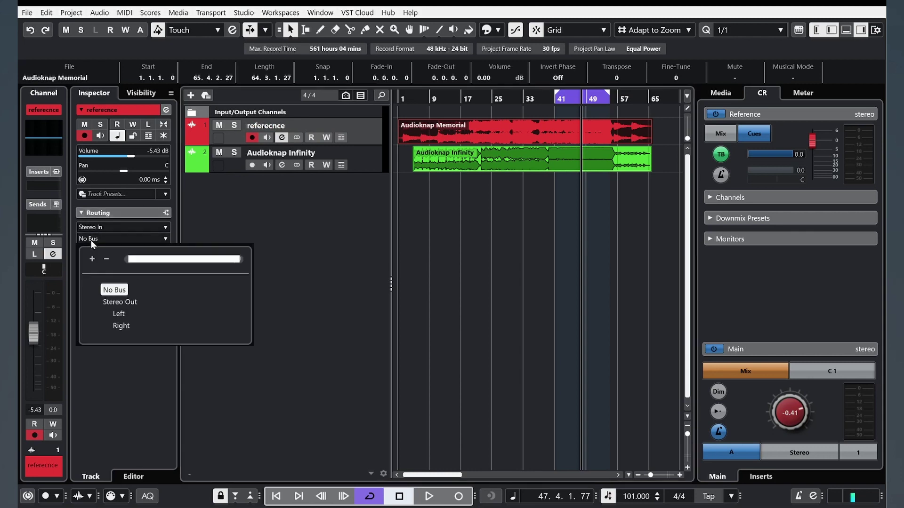
left_click(118, 292)
left_click(282, 137)
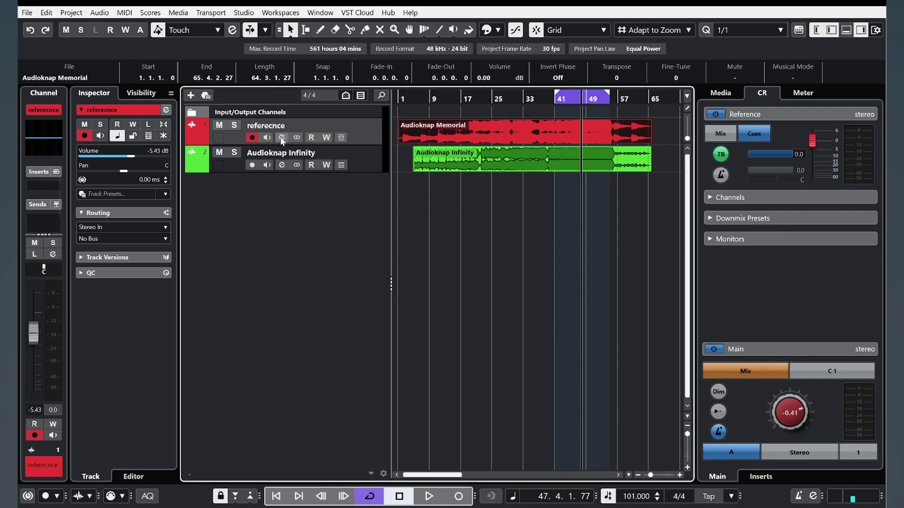
left_click(281, 137)
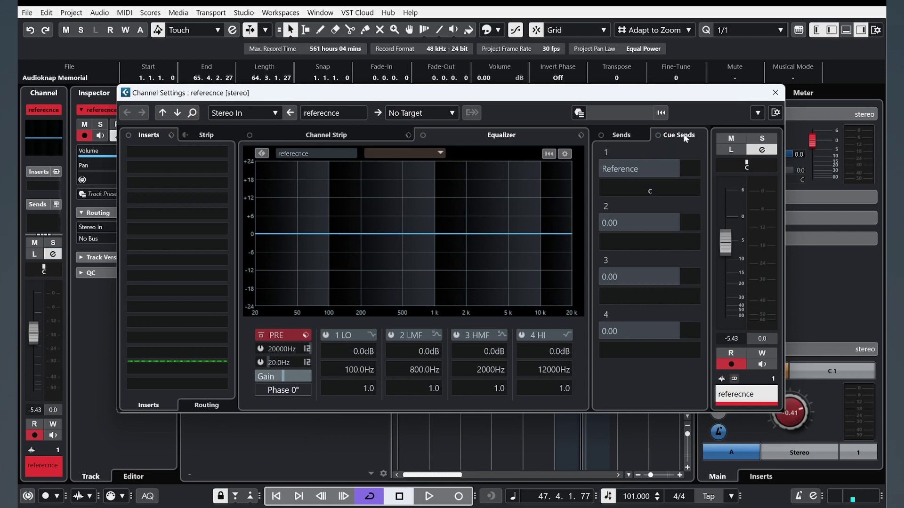
left_click(616, 135)
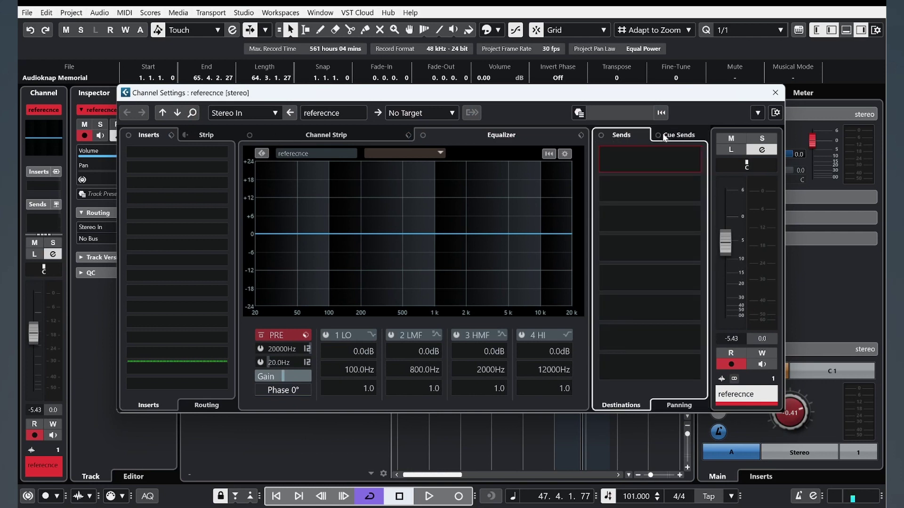
left_click(684, 137)
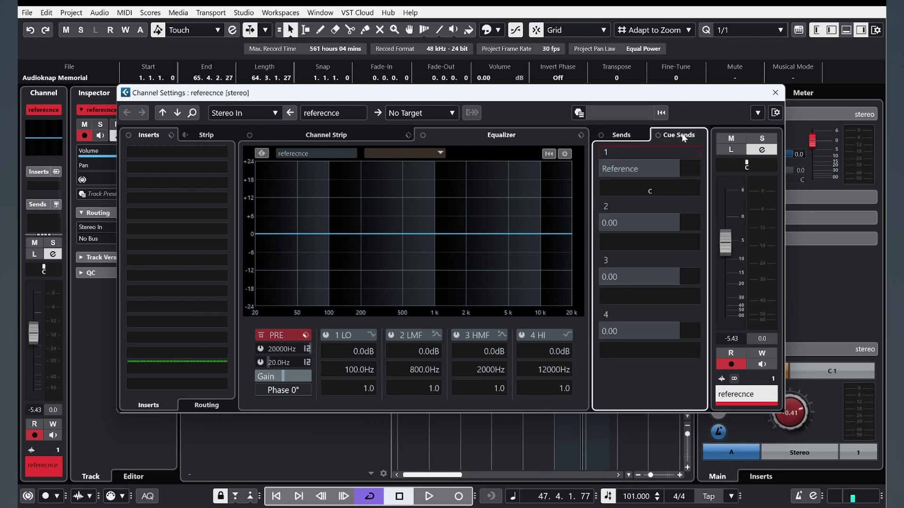
Enable the Reference cue send on the referecnce channel and close its channel settings.
mouse_move(606, 170)
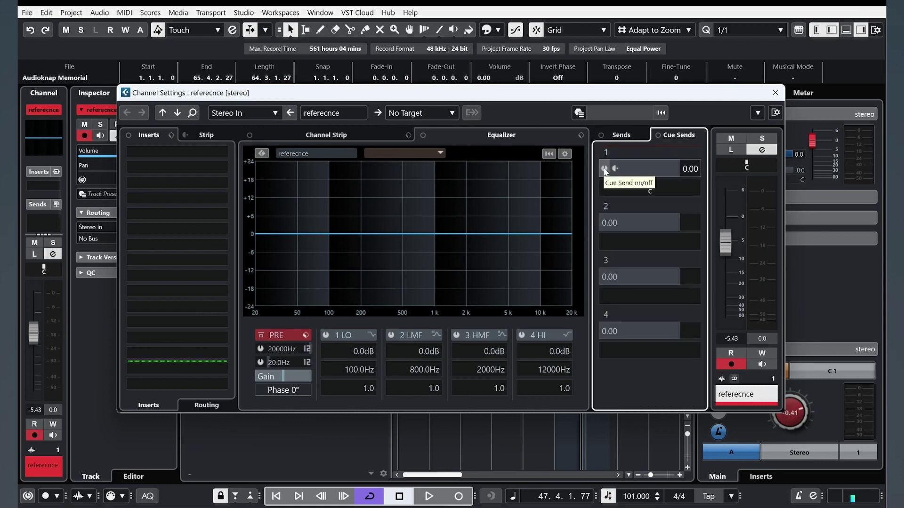
left_click(603, 169)
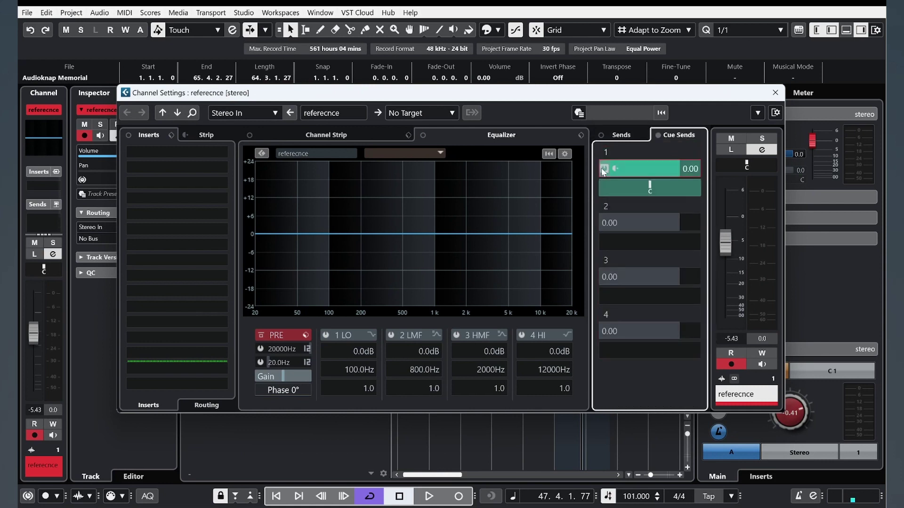
left_click(775, 93)
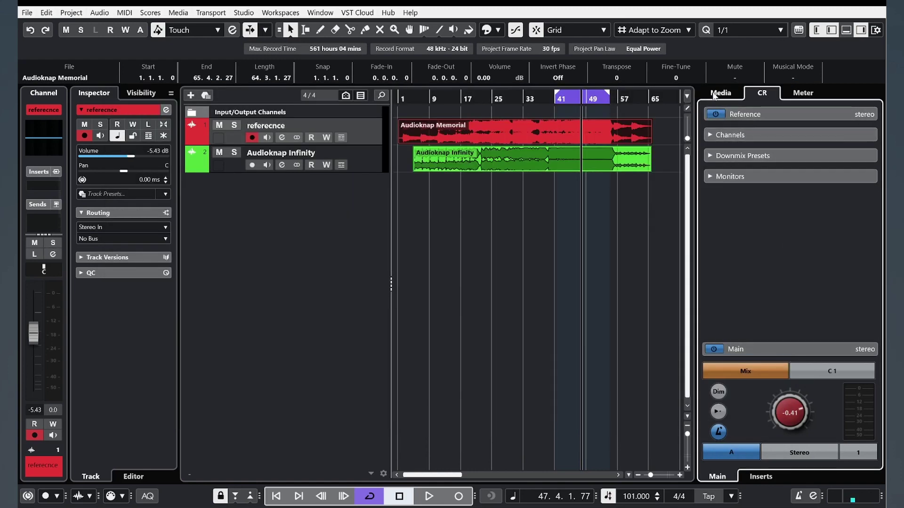
Expand the Reference cue channel in the Control Room to show its Mix and Cues source controls.
left_click(743, 93)
left_click(762, 97)
left_click(807, 97)
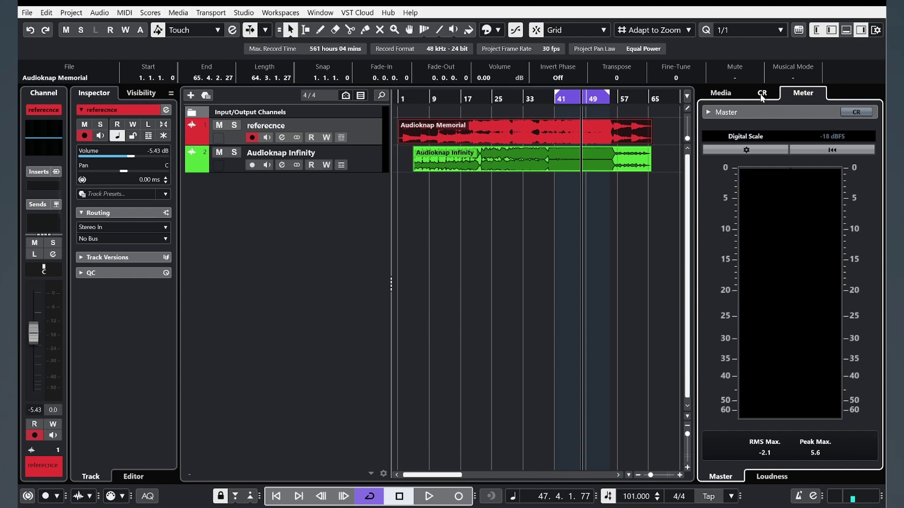
left_click(771, 100)
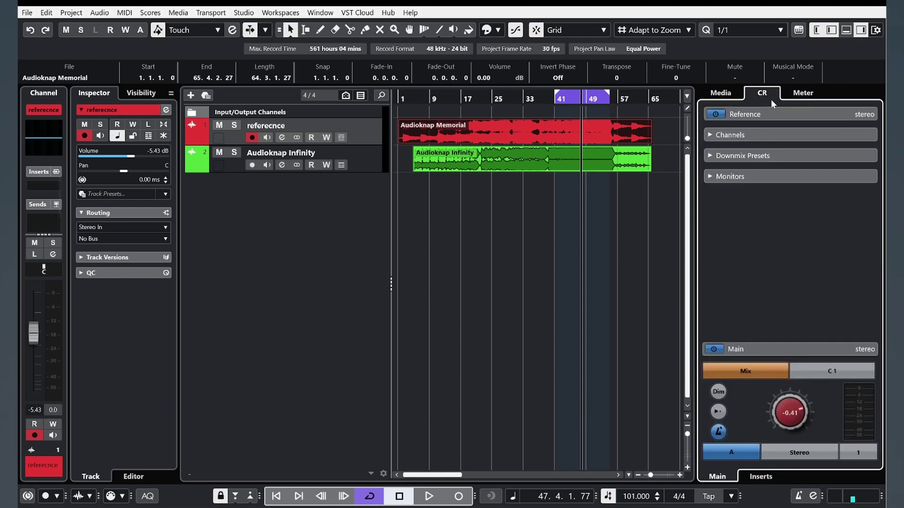
left_click(743, 115)
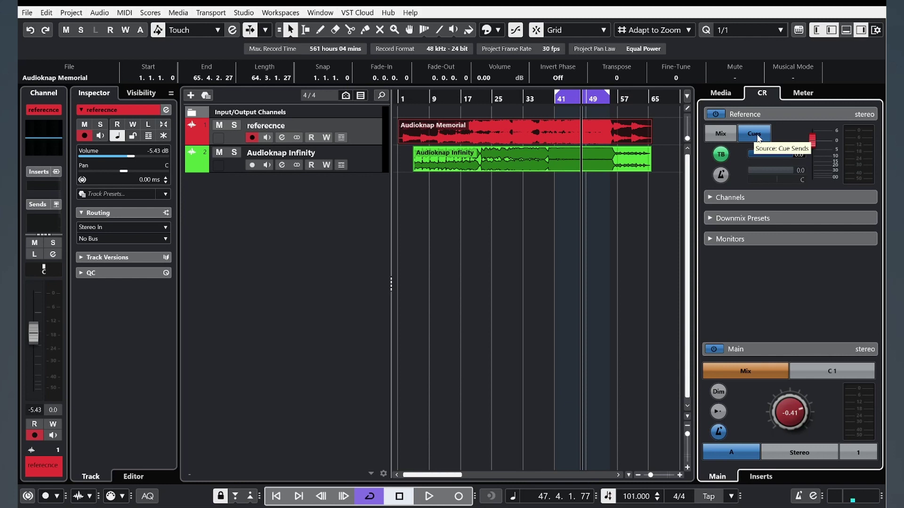
Play the project from bar 41, switch the main monitor source to Cue 1 and back to Mix, and stop playback.
left_click(559, 98)
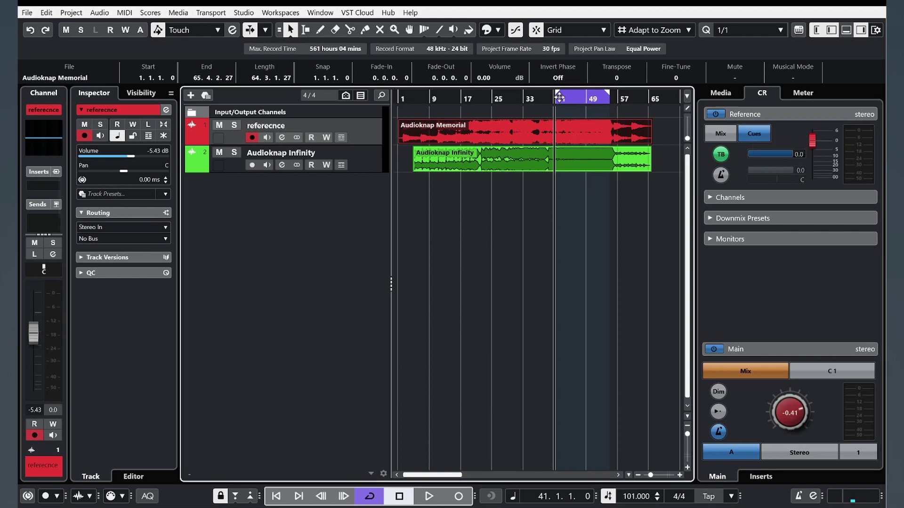
key("space")
left_click(828, 375)
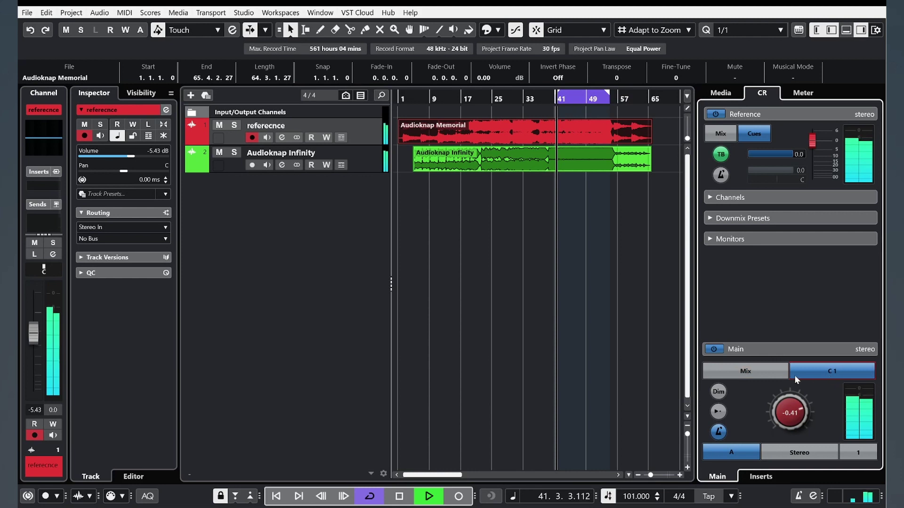
left_click(753, 374)
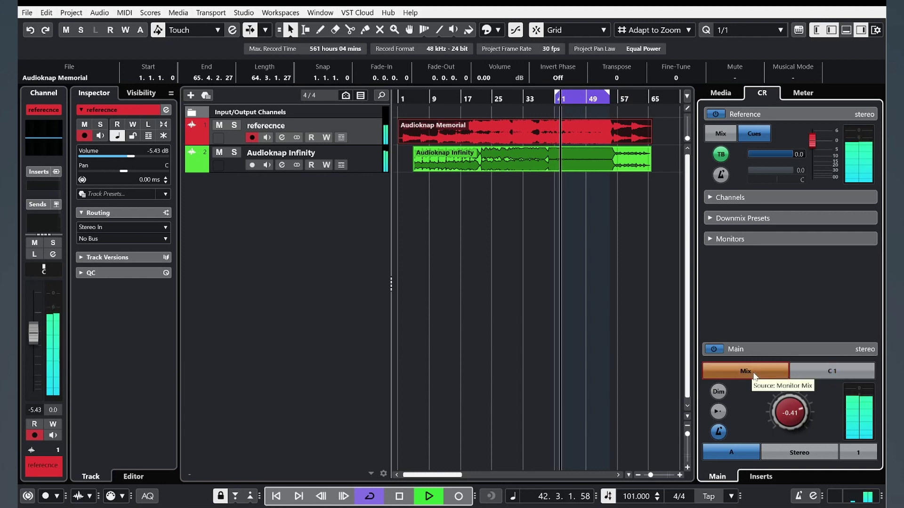
key("space")
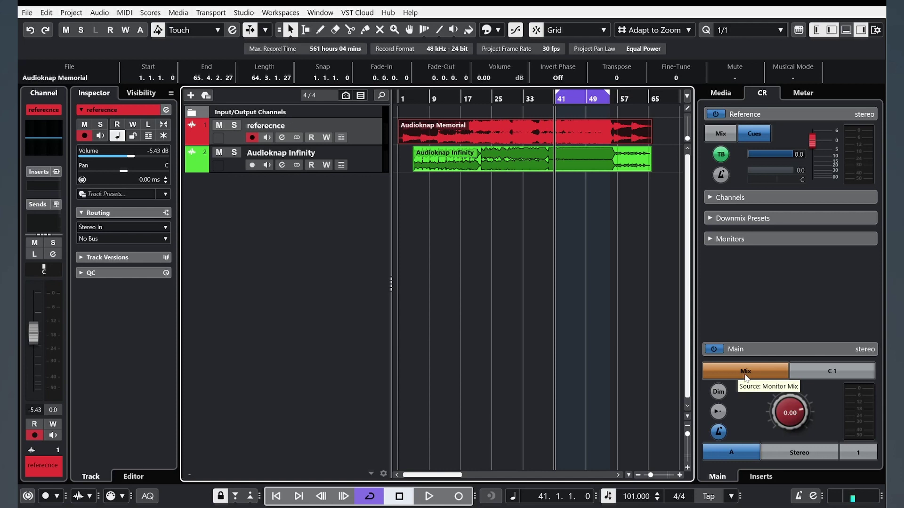
Start playback on Cue 1, alternate the monitor source repeatedly with Mix to compare the two tracks, and stop on Mix.
left_click(575, 160)
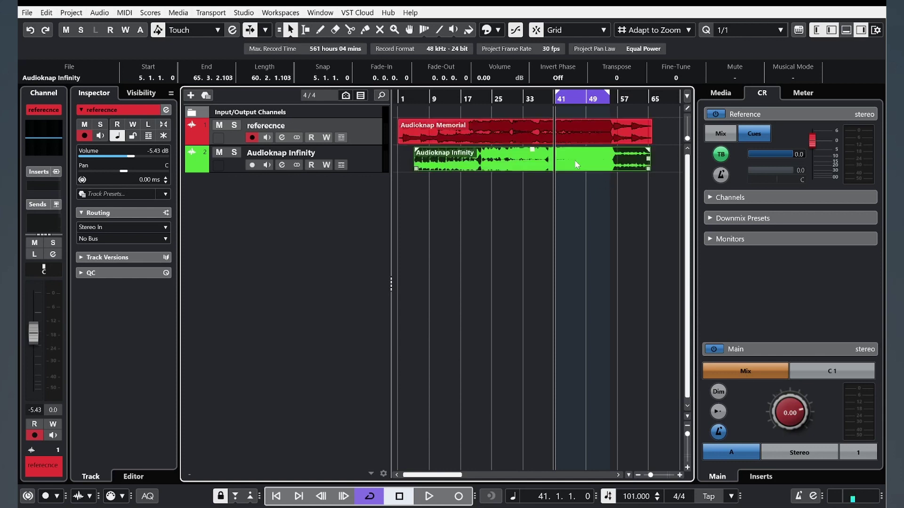
left_click(831, 374)
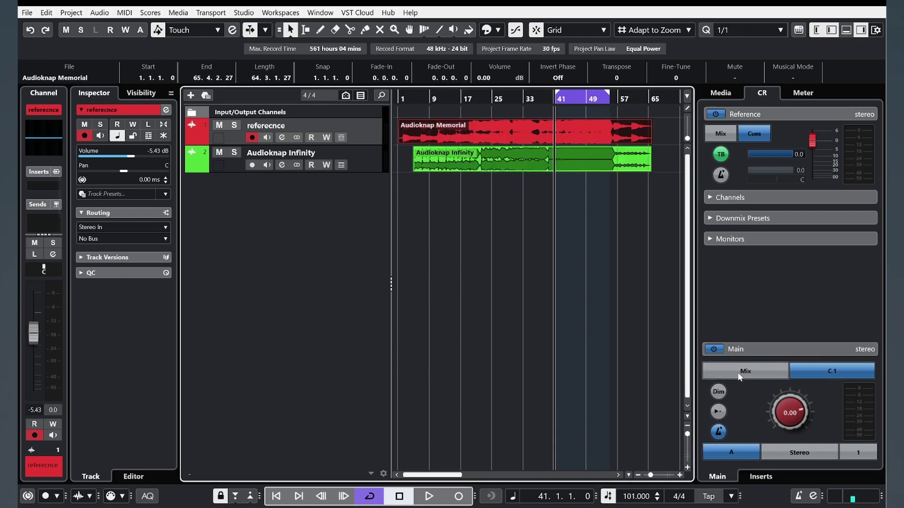
key("space")
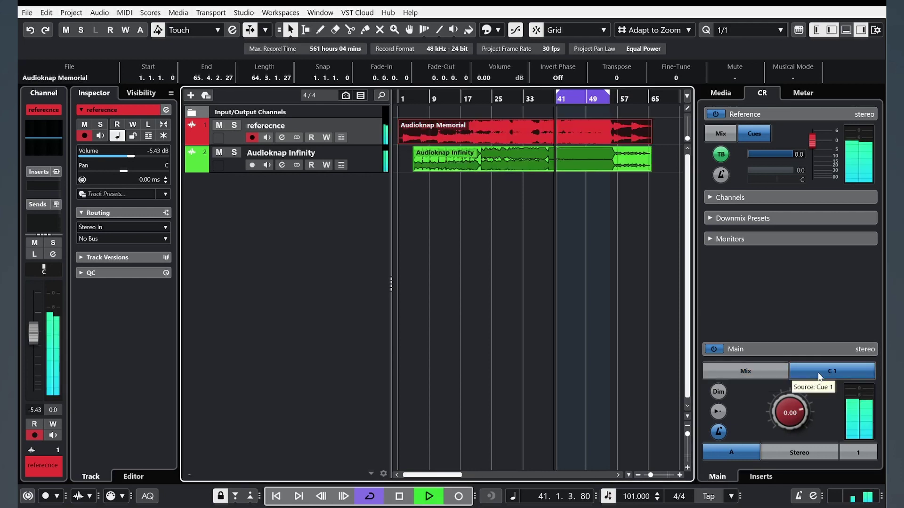
left_click(763, 371)
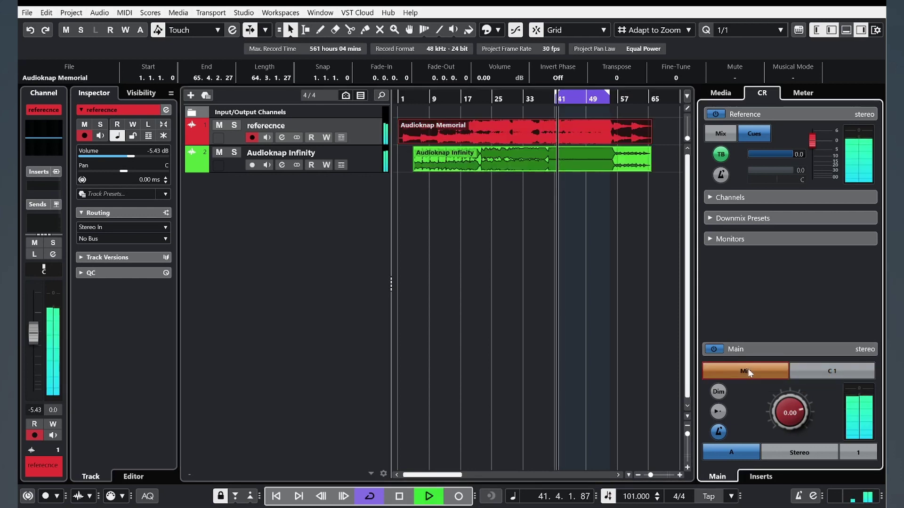
left_click(832, 372)
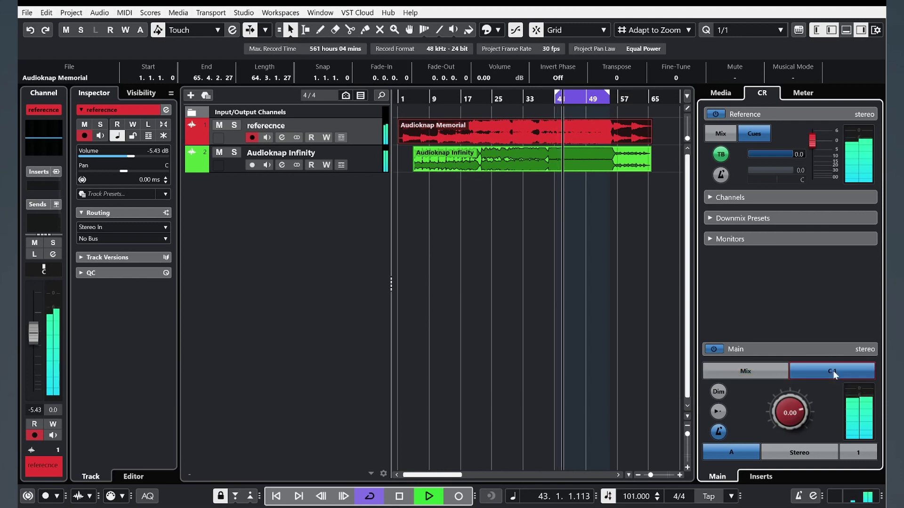
left_click(751, 372)
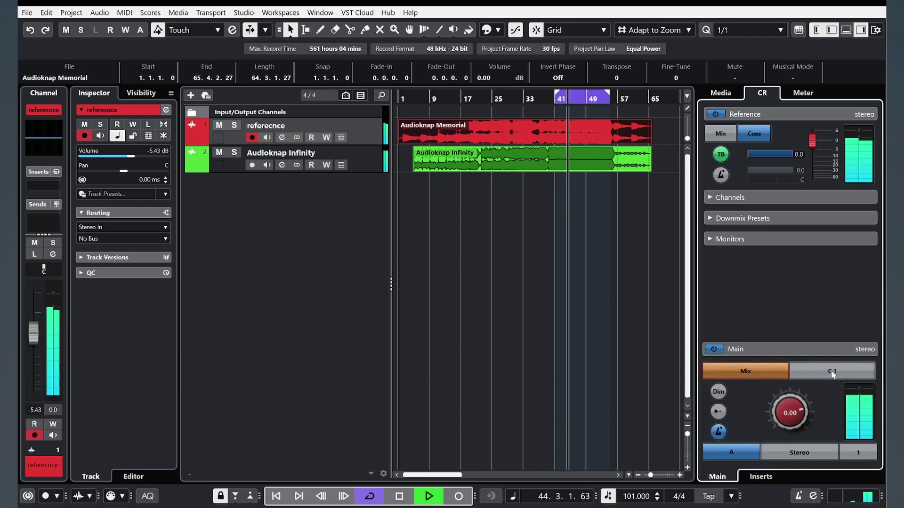
left_click(832, 372)
left_click(742, 372)
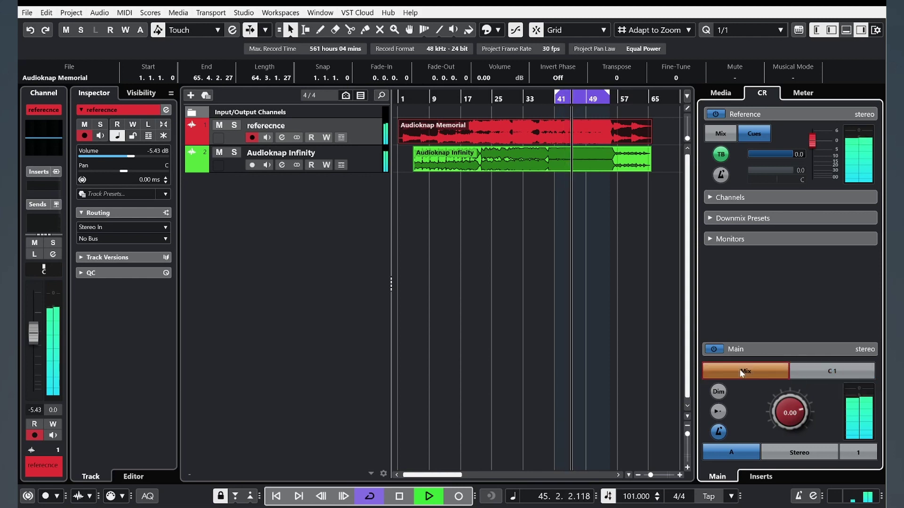
key("space")
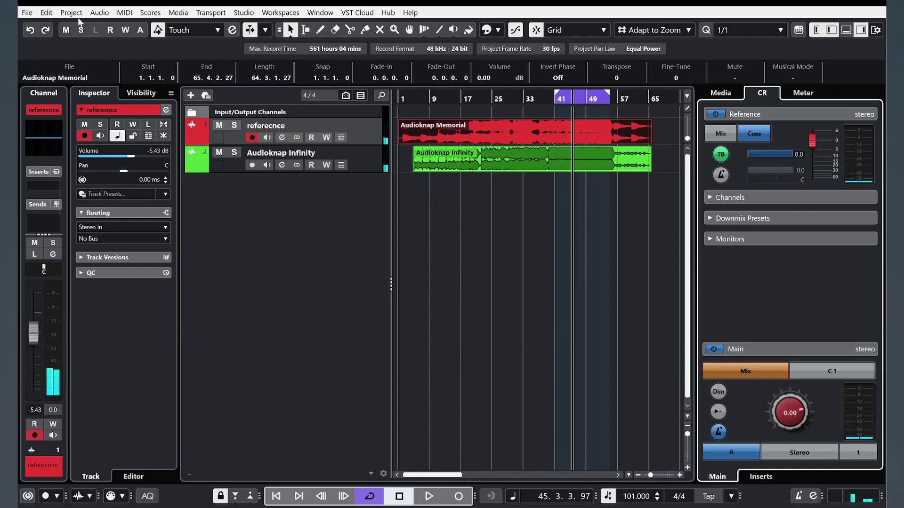
Search the key commands for "source" and assign Num + to Select Control Room Source, reassigning the existing key command.
left_click(47, 13)
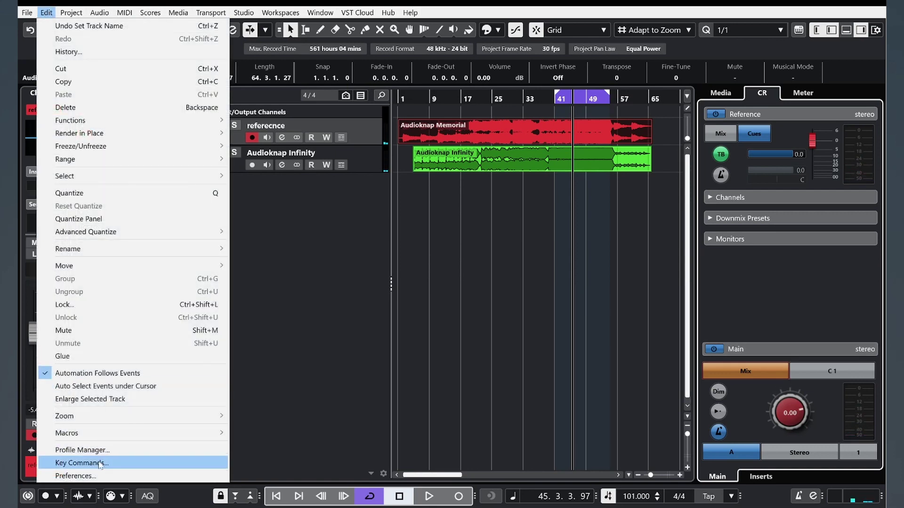
left_click(94, 463)
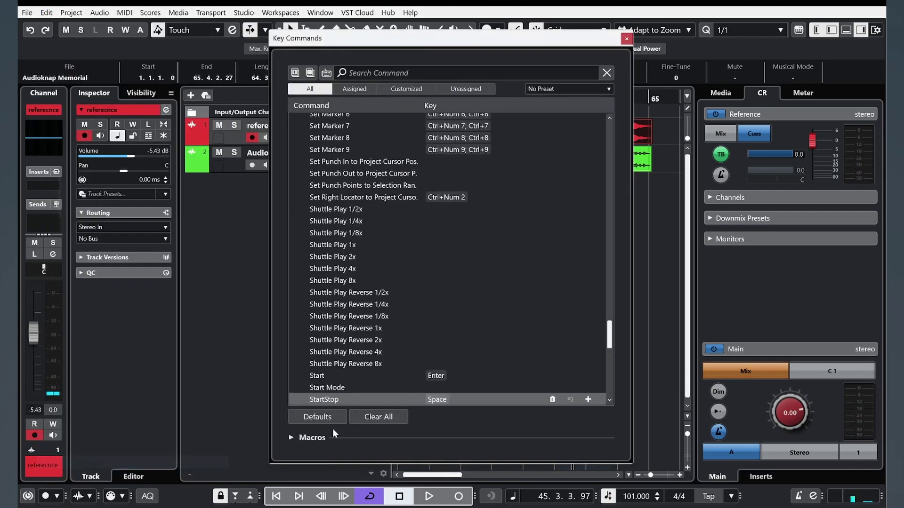
left_click(363, 75)
type("source")
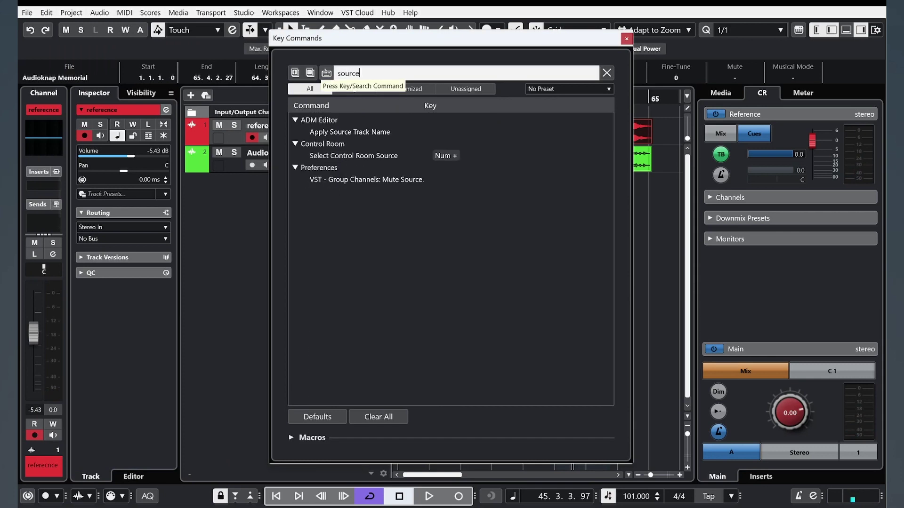
key("Return")
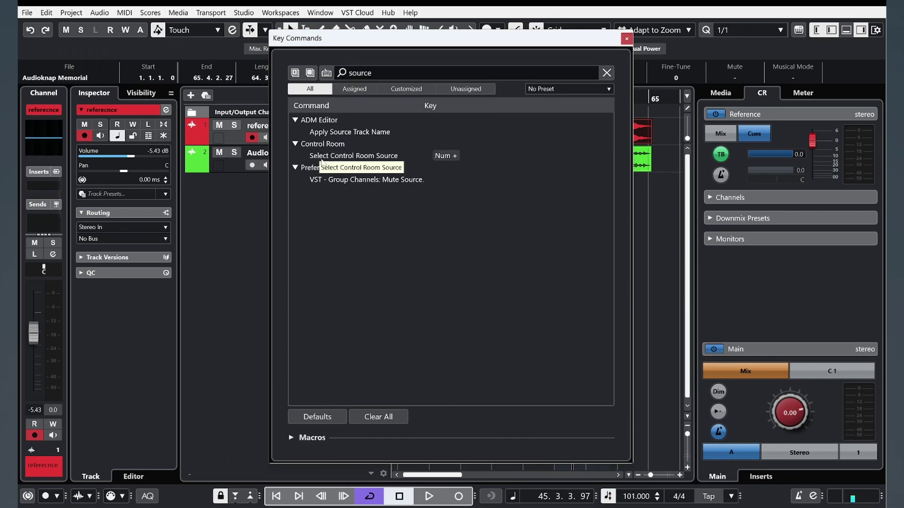
left_click(331, 159)
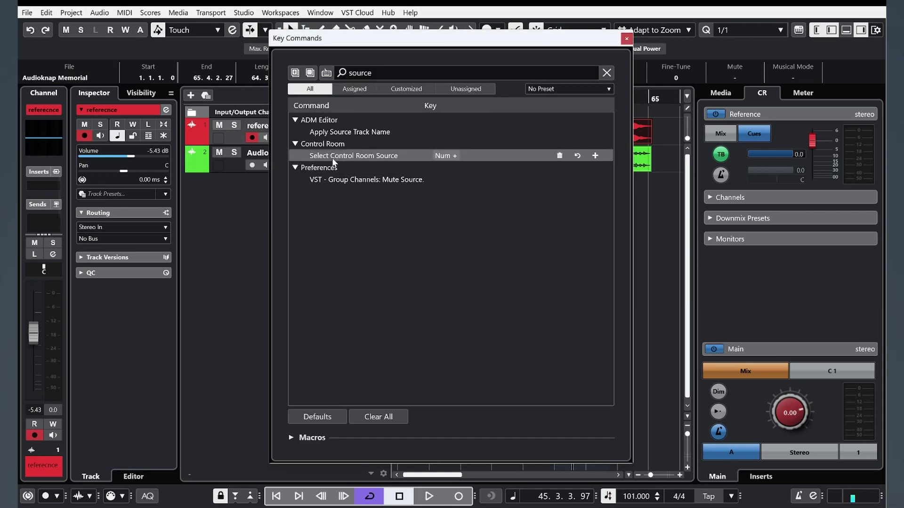
left_click(449, 157)
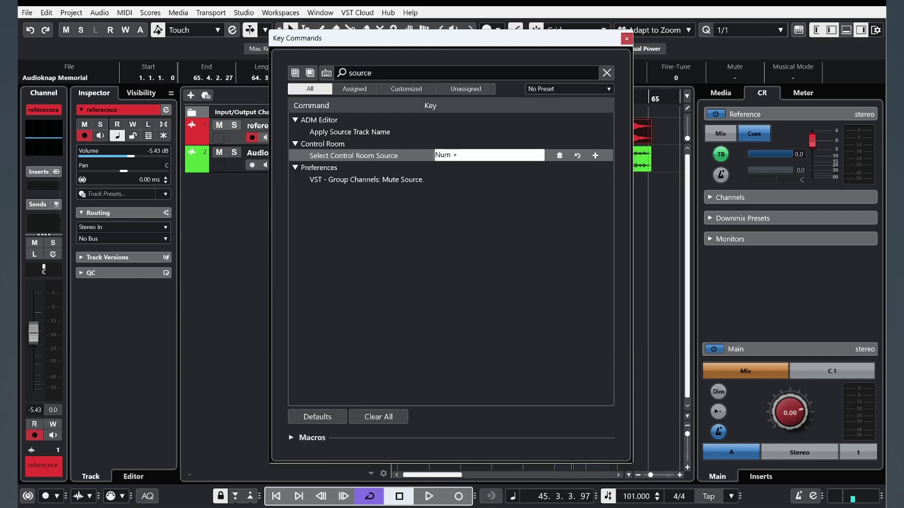
key("Return")
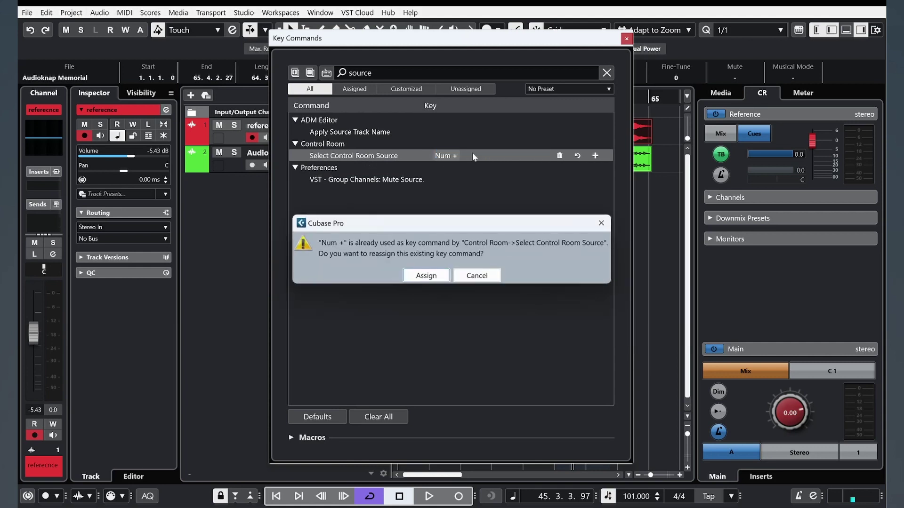
left_click(425, 277)
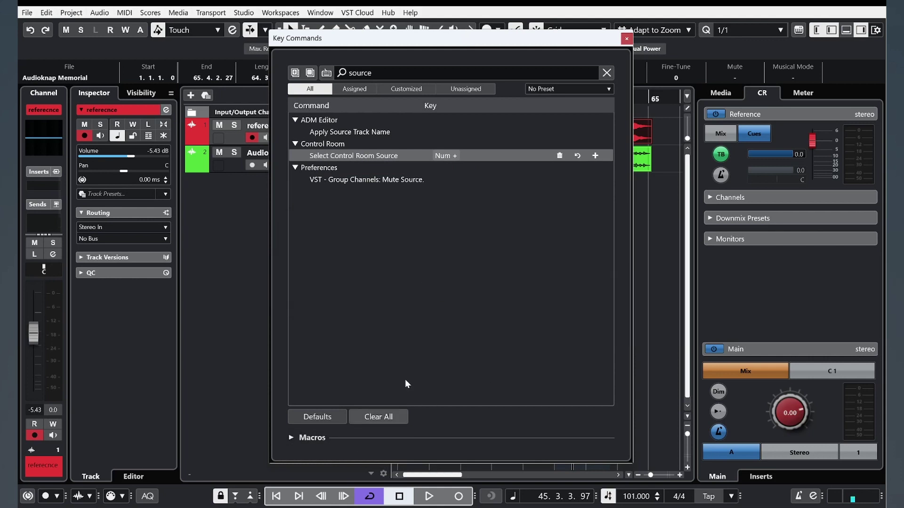
left_click(627, 39)
Replay from bar 41 while toggling the Control Room source twice between Cue 1 and Mix, and stop playback on Mix.
left_click(554, 98)
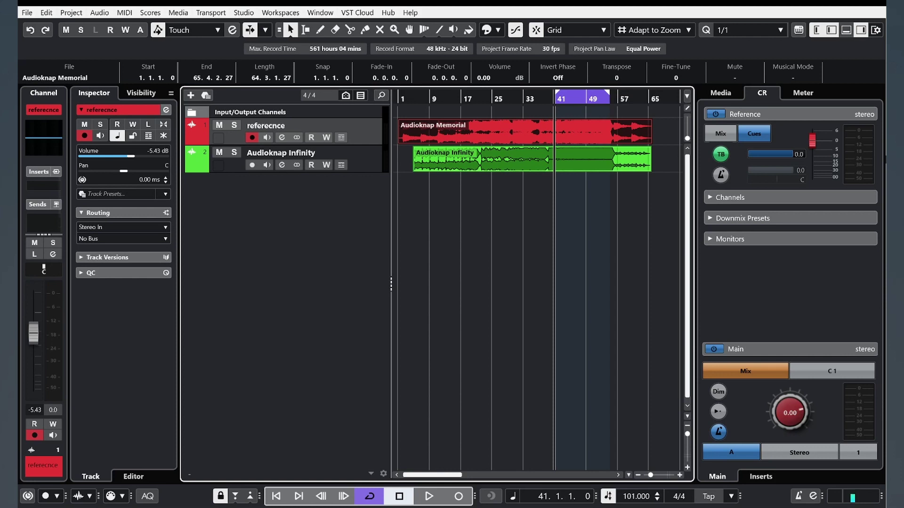
key("space")
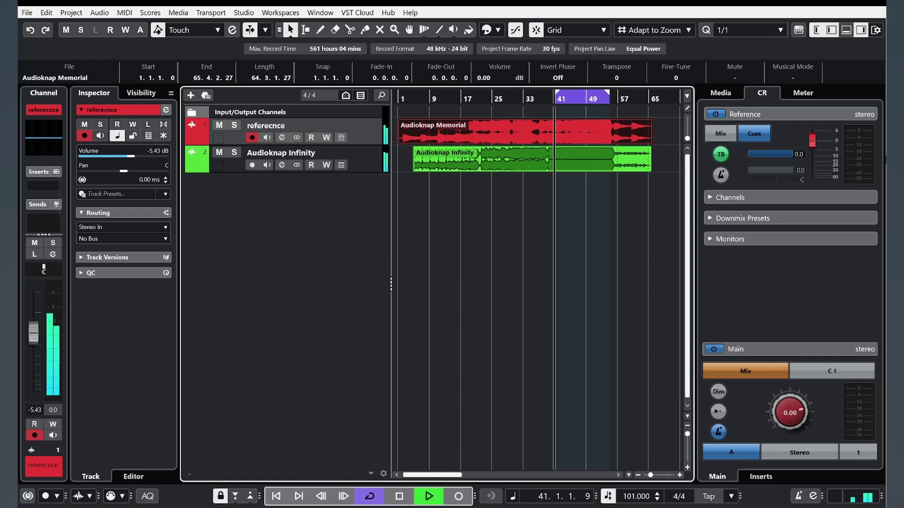
left_click(832, 371)
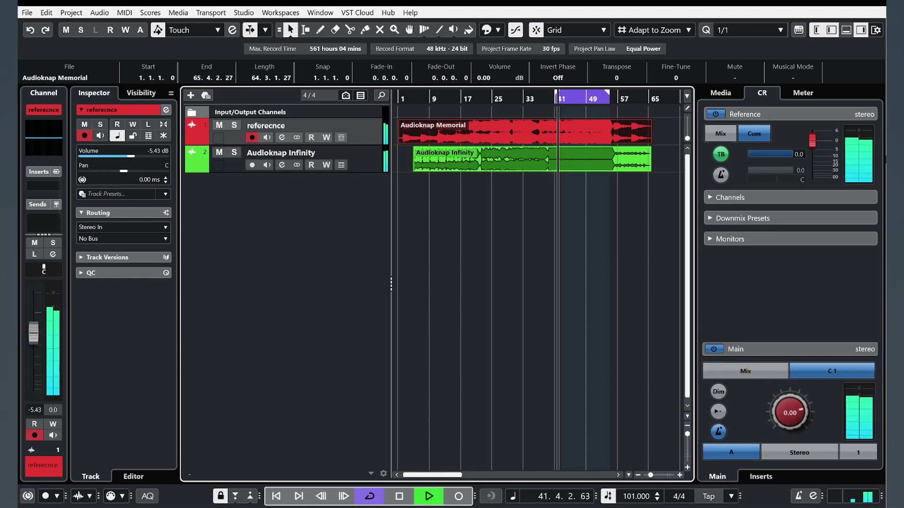
left_click(745, 371)
left_click(832, 371)
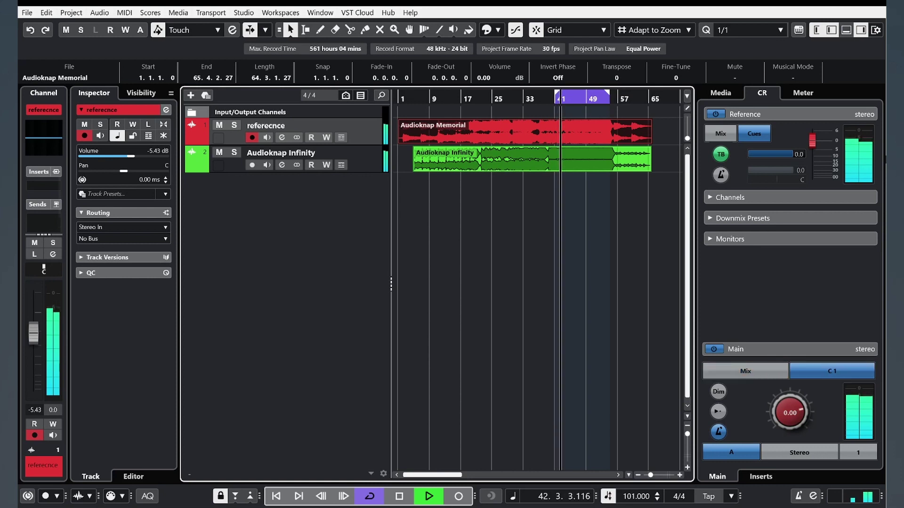
left_click(746, 371)
key("space")
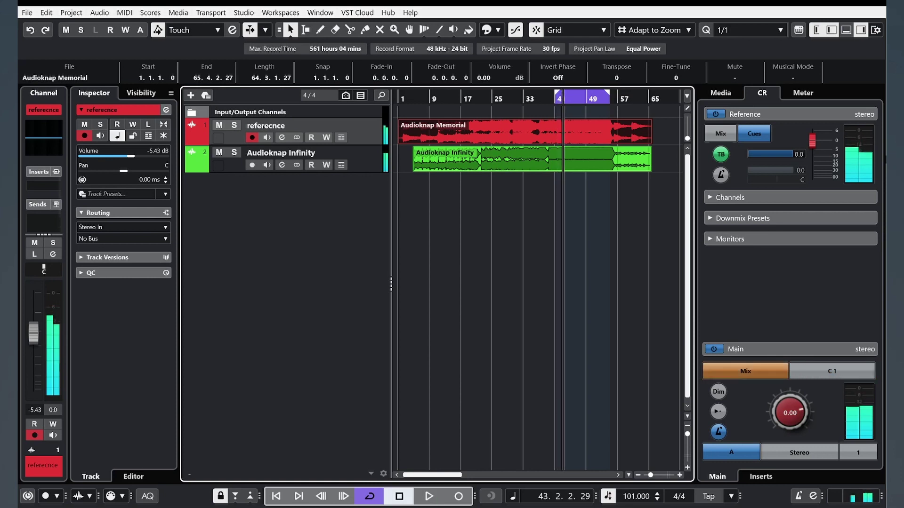